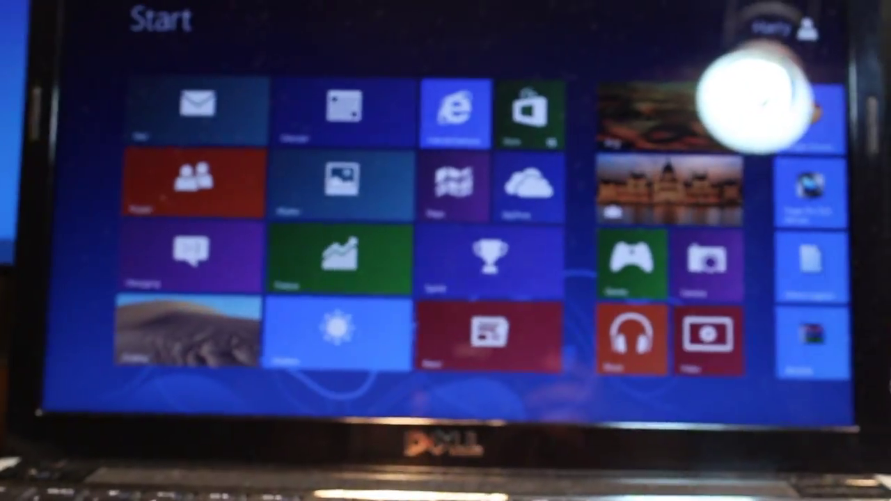
# From the desktop, open File Explorer's Network folder and launch the Wireless Router TL-WR841N page.
pyautogui.press('super+d')
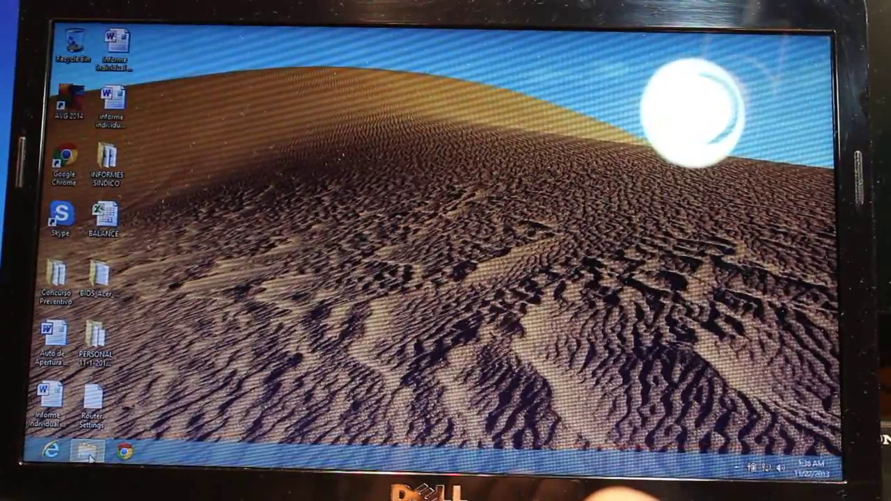
pyautogui.click(88, 453)
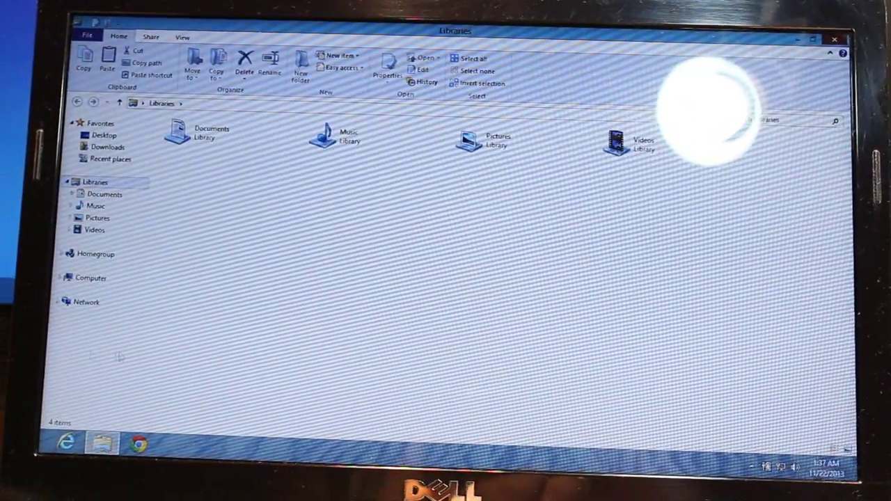
pyautogui.click(60, 277)
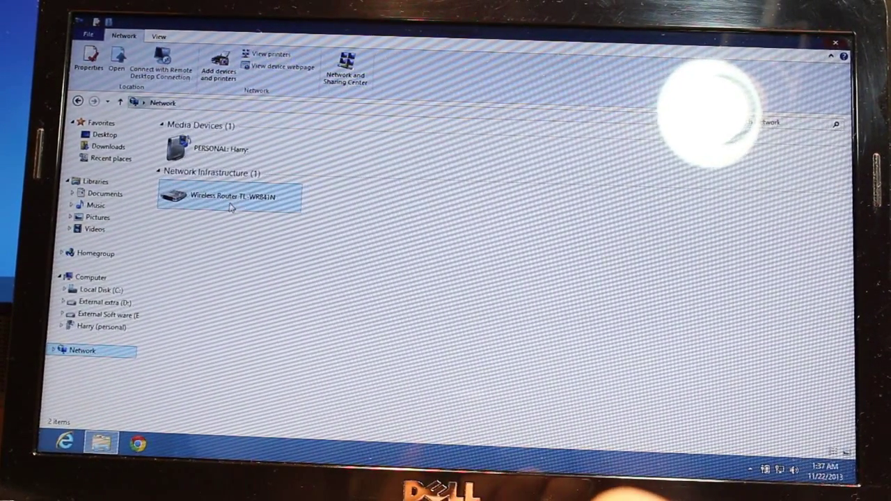
pyautogui.doubleClick(230, 202)
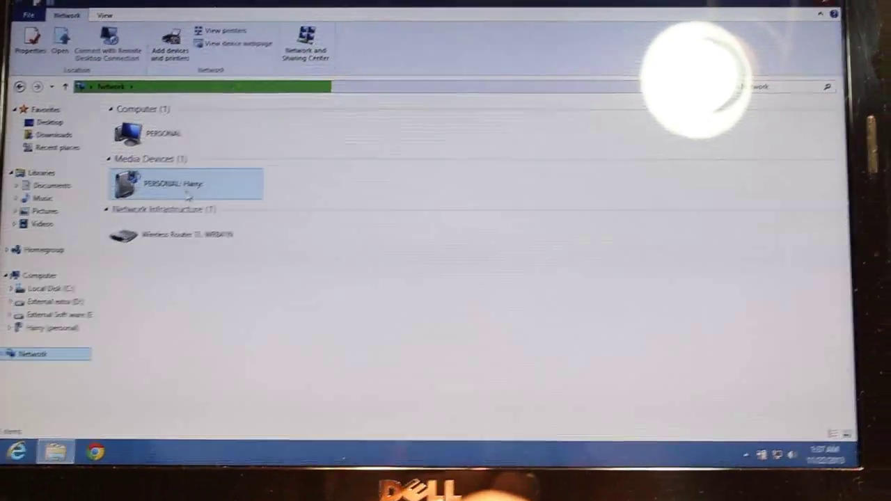
pyautogui.click(165, 240)
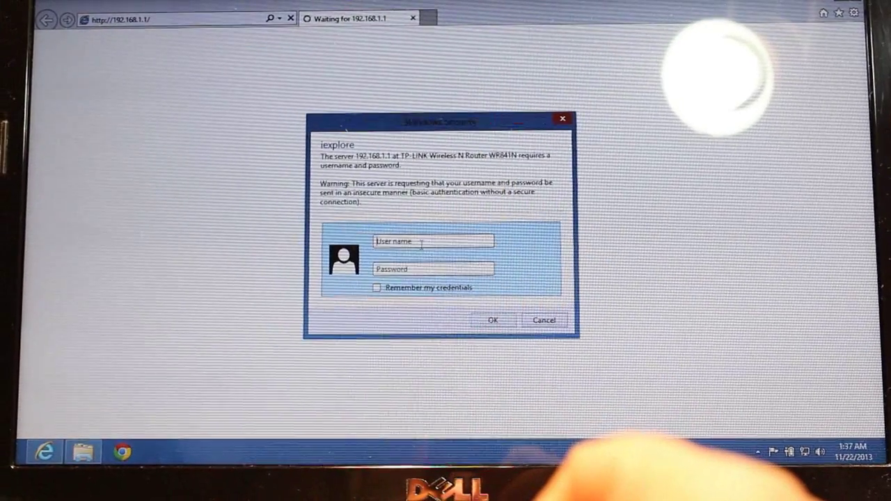
# Log into the router at 192.168.1.1 with user name admin and its password.
pyautogui.click(420, 243)
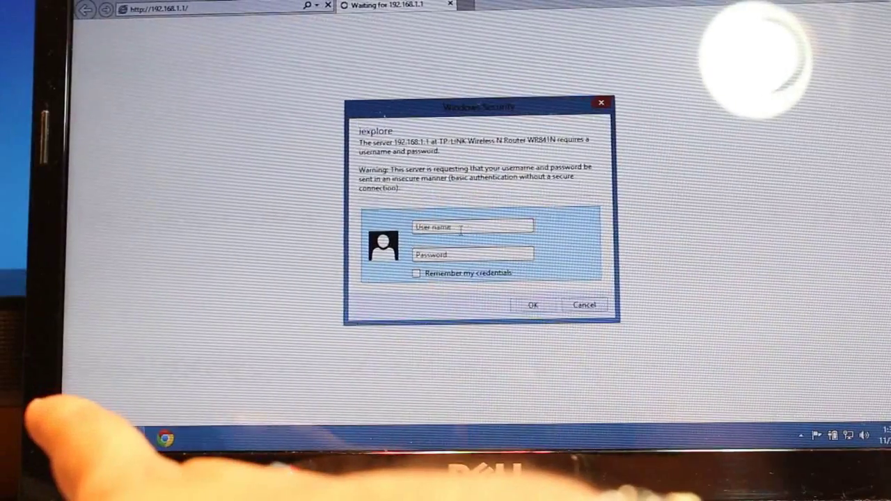
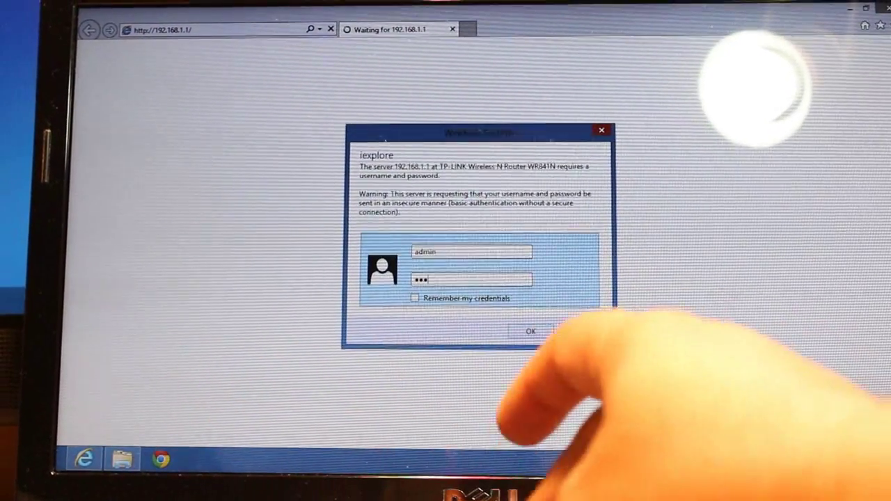
pyautogui.press('Return')
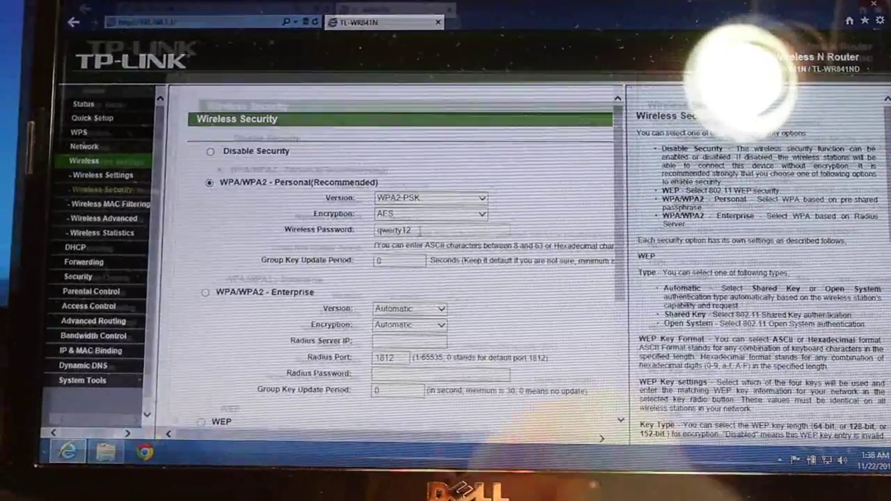
# Focus the Wireless Password field on the WPA2-PSK/AES Wireless Security page.
pyautogui.click(404, 231)
pyautogui.press('BackSpace')
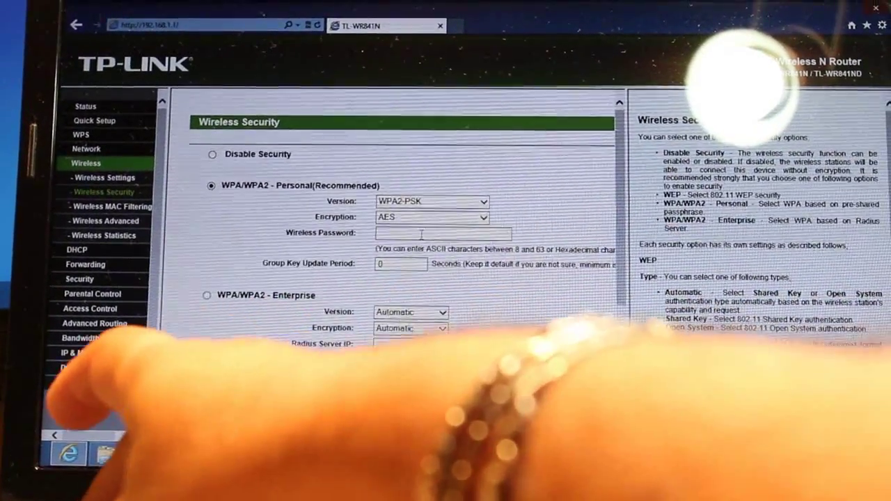
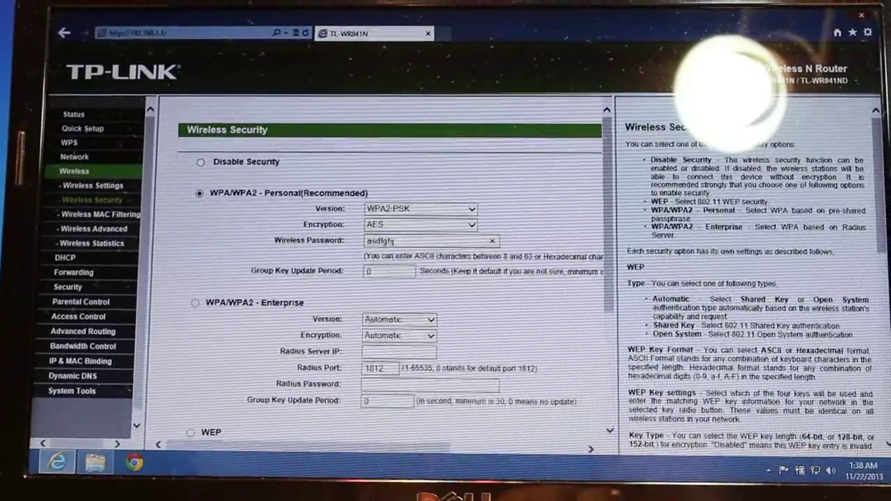
pyautogui.scroll(-5, 748, 292)
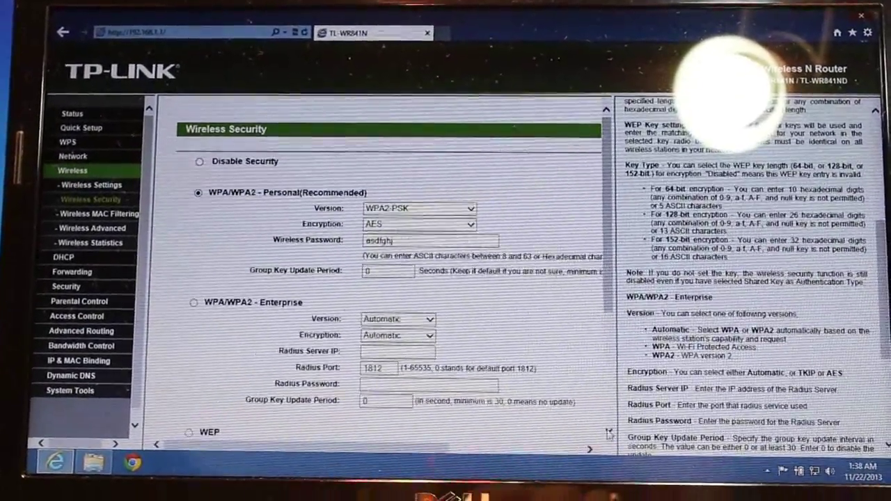
pyautogui.scroll(-2, 608, 433)
pyautogui.scroll(-1, 557, 425)
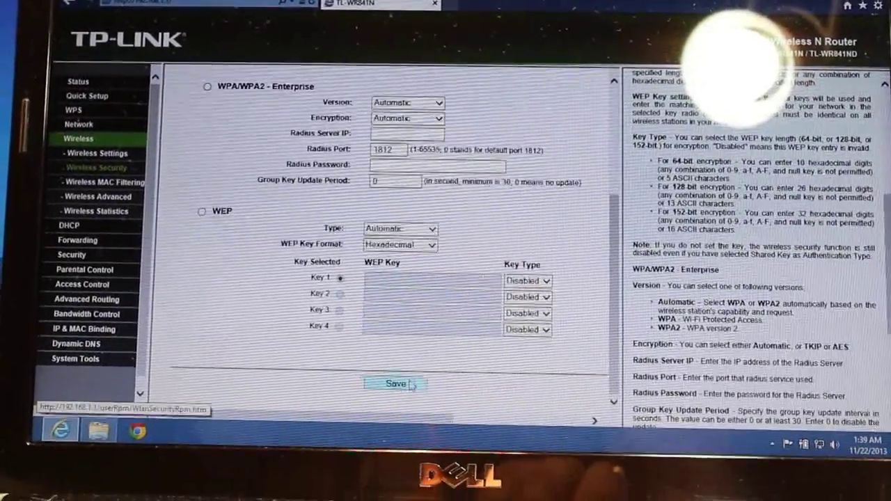
pyautogui.click(411, 382)
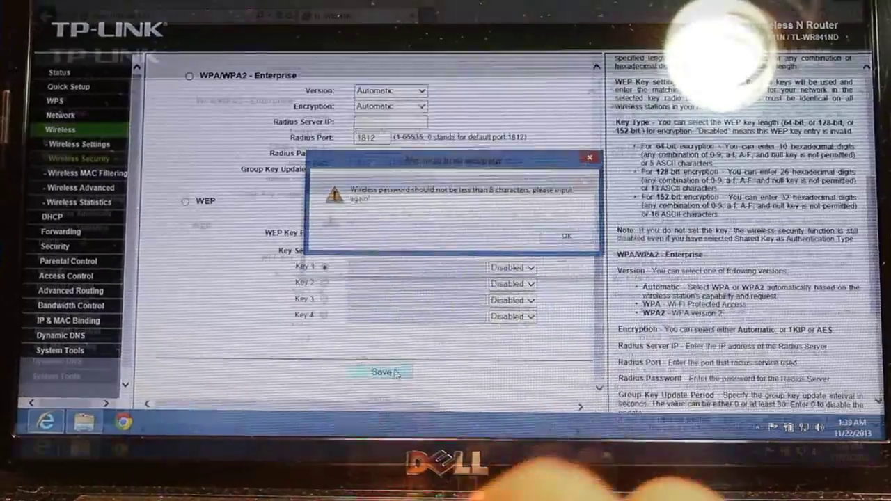
pyautogui.press('Return')
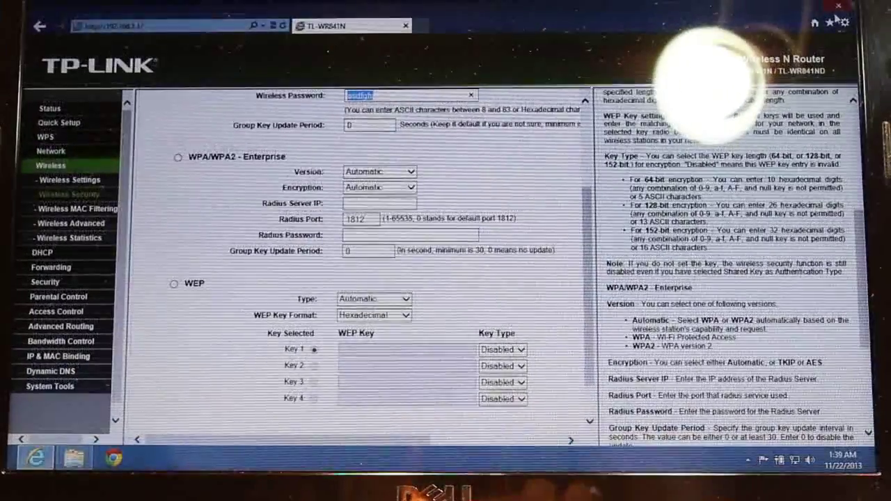
# Close the Internet Explorer router page and the File Explorer Network window.
pyautogui.click(839, 8)
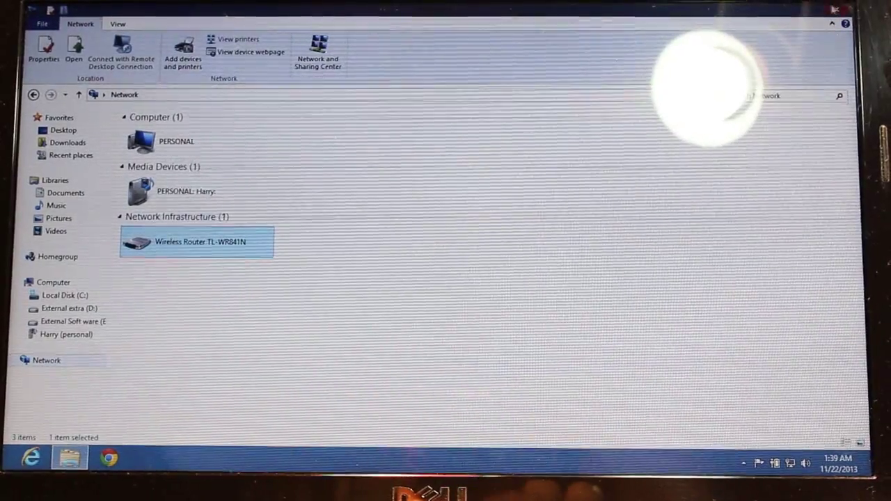
pyautogui.click(834, 9)
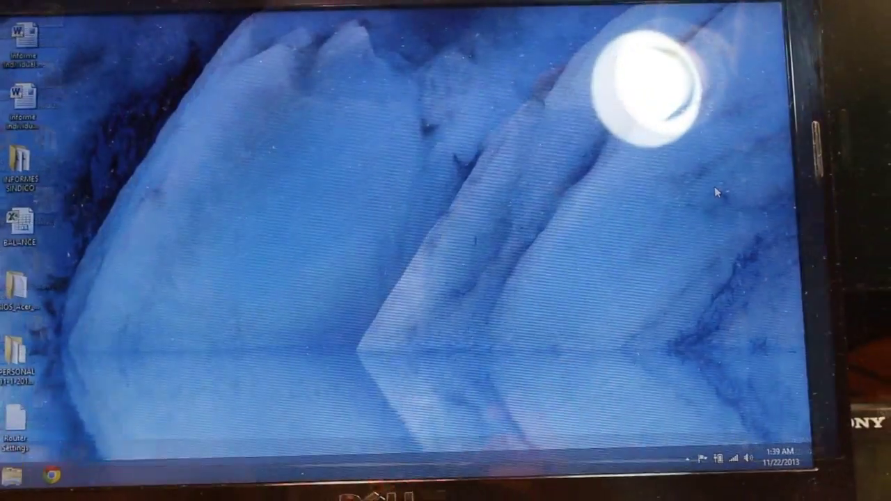